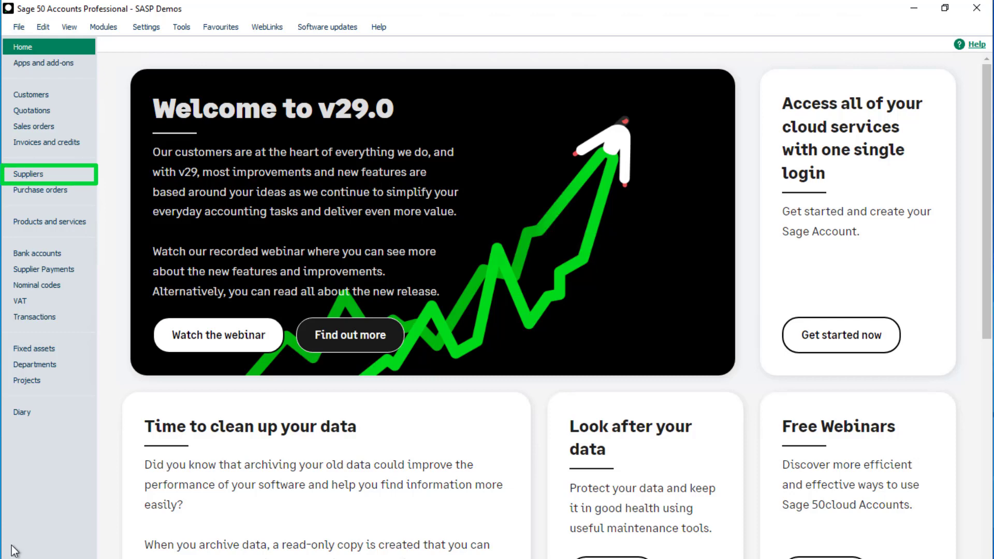
Start a single supplier payment drawn from bank account 1201 Supplier Payments e-account
{"action": "left_click", "coordinate": [57, 252]}
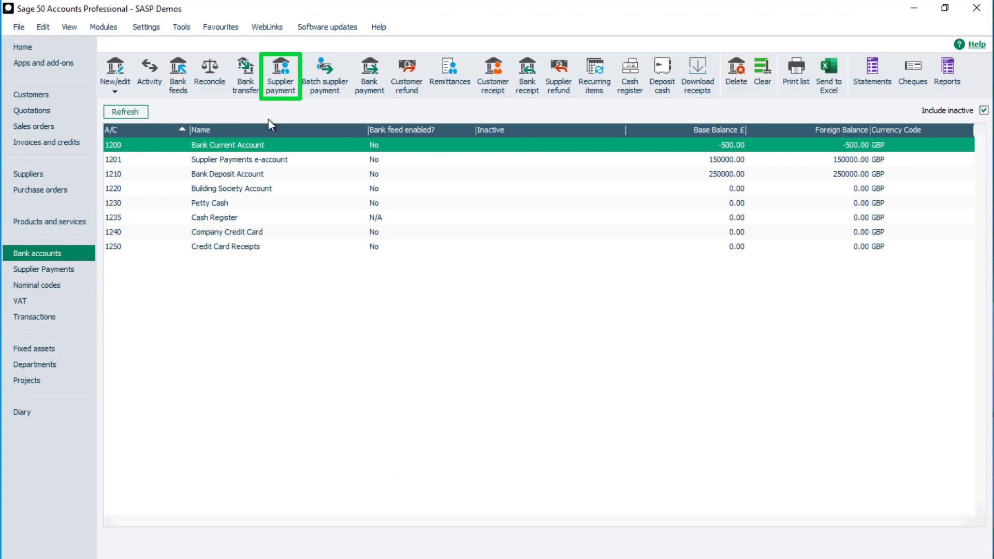
{"action": "left_click", "coordinate": [280, 75]}
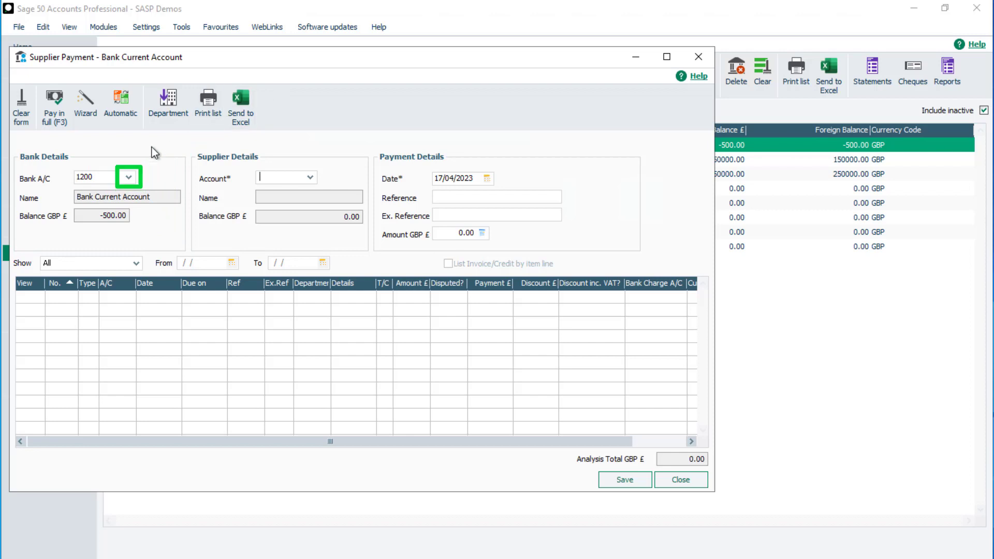
{"action": "left_click", "coordinate": [129, 177]}
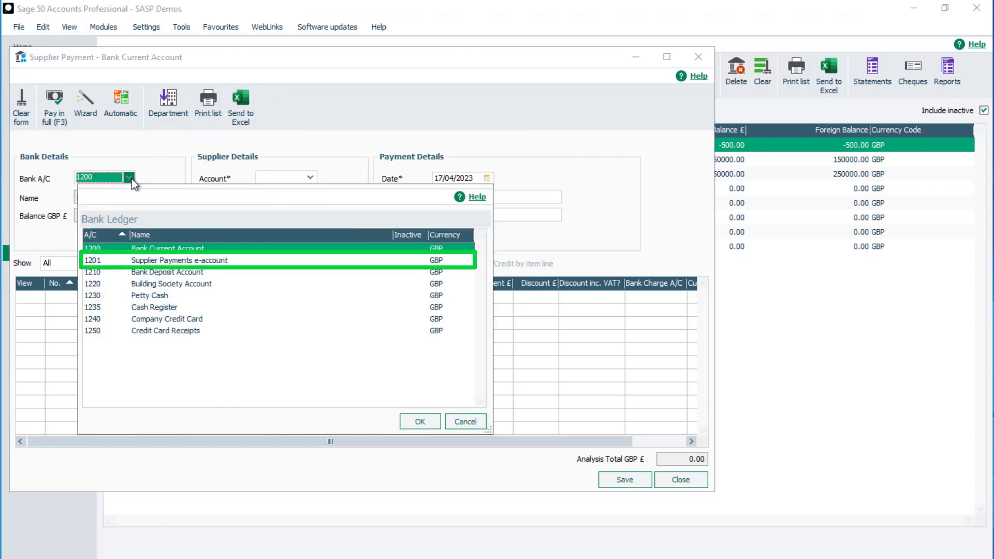
{"action": "left_click", "coordinate": [142, 260]}
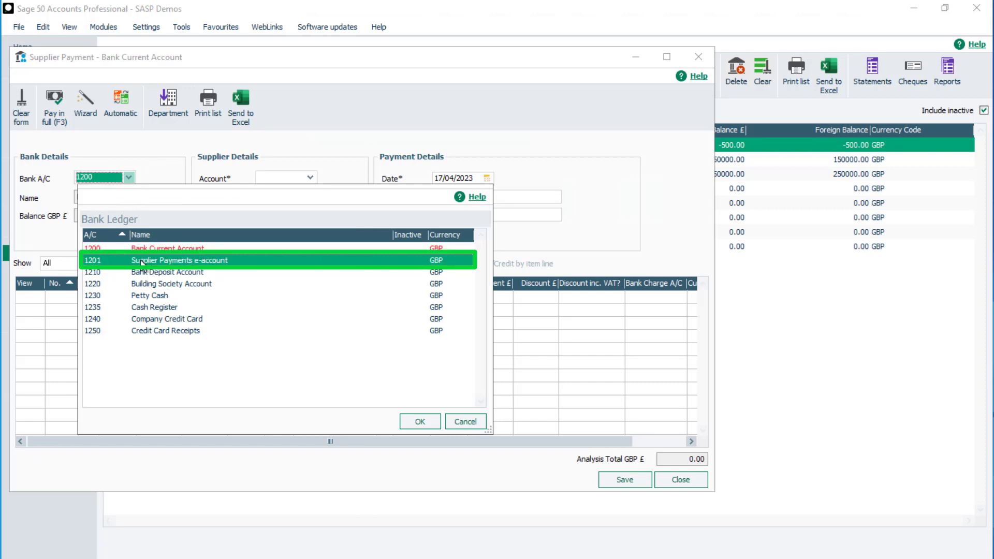
{"action": "left_click", "coordinate": [419, 422]}
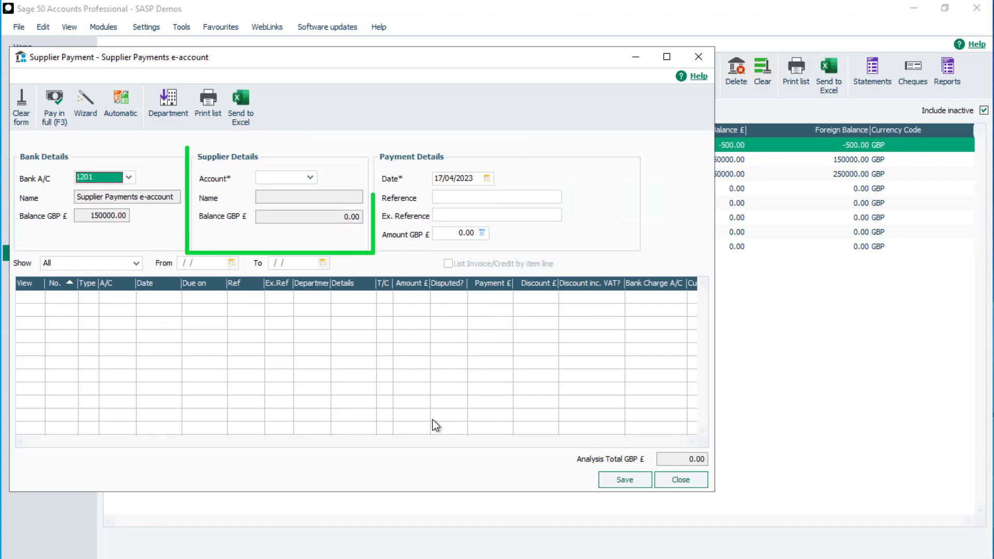
Choose supplier WAL001 Wallace Office Equipment and enter the reference 'Faster Payments'
{"action": "left_click", "coordinate": [310, 177]}
{"action": "left_click", "coordinate": [340, 399]}
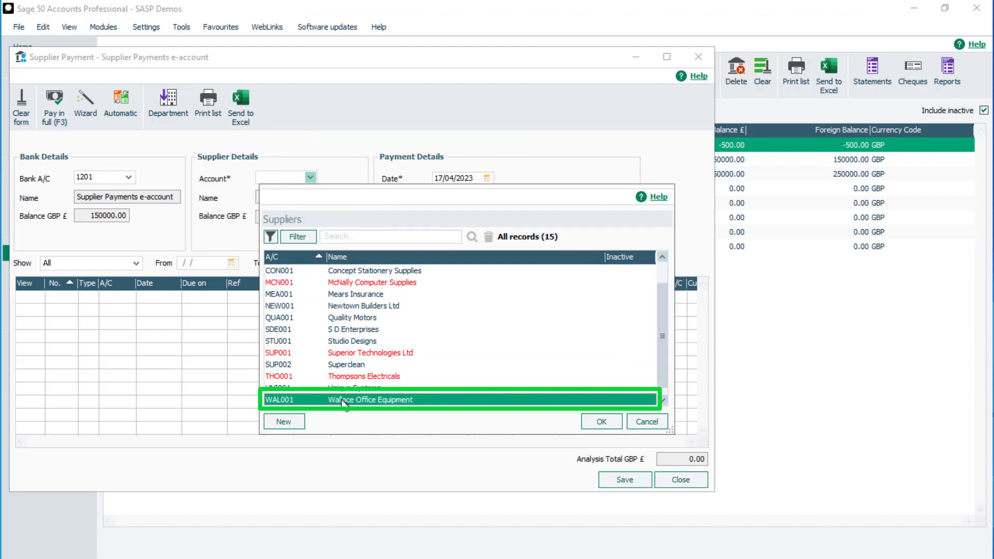
{"action": "left_click", "coordinate": [599, 422]}
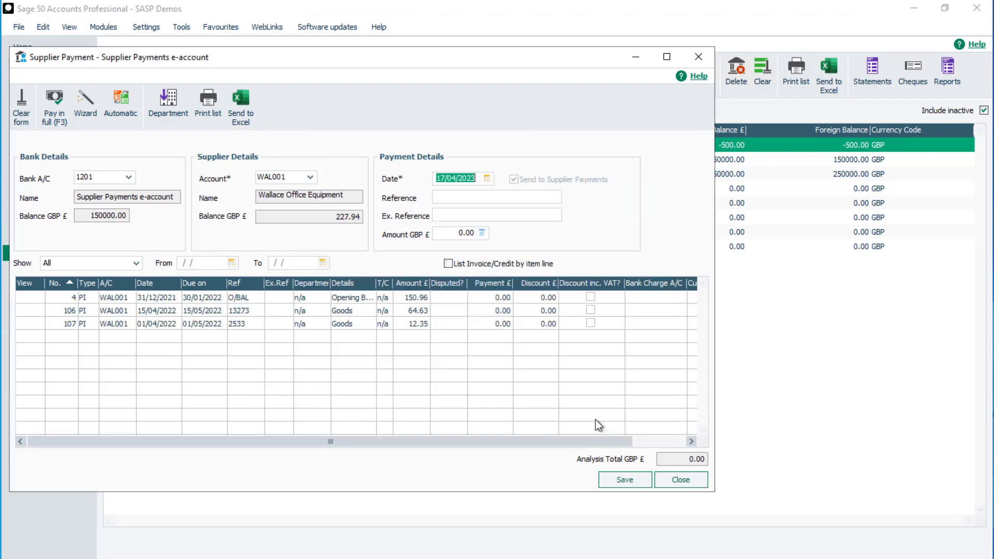
{"action": "left_click", "coordinate": [481, 197]}
{"action": "type", "text": "Faster Payments"}
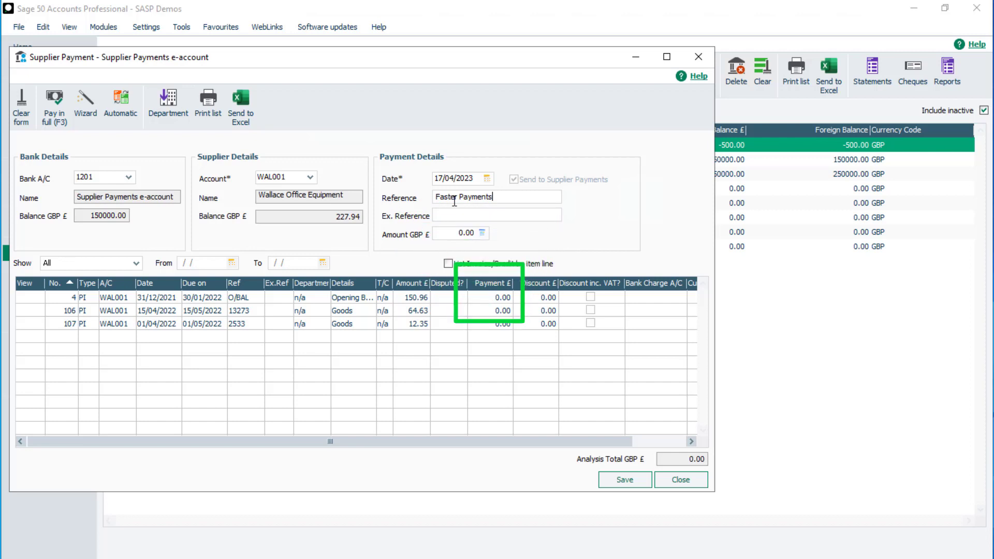
Pay all three invoices in full, totalling 227.94, and save the payment
{"action": "left_click", "coordinate": [481, 298]}
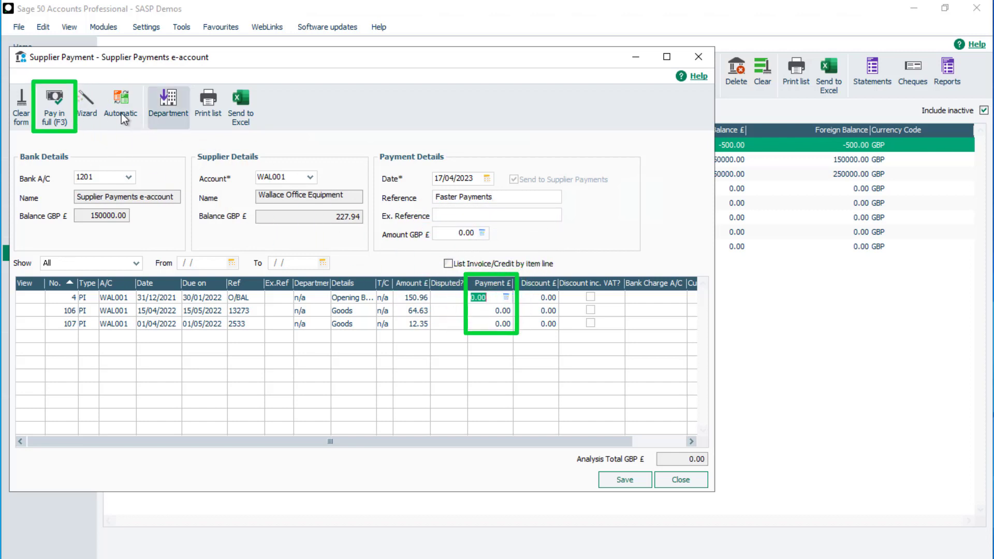
{"action": "left_click", "coordinate": [60, 111]}
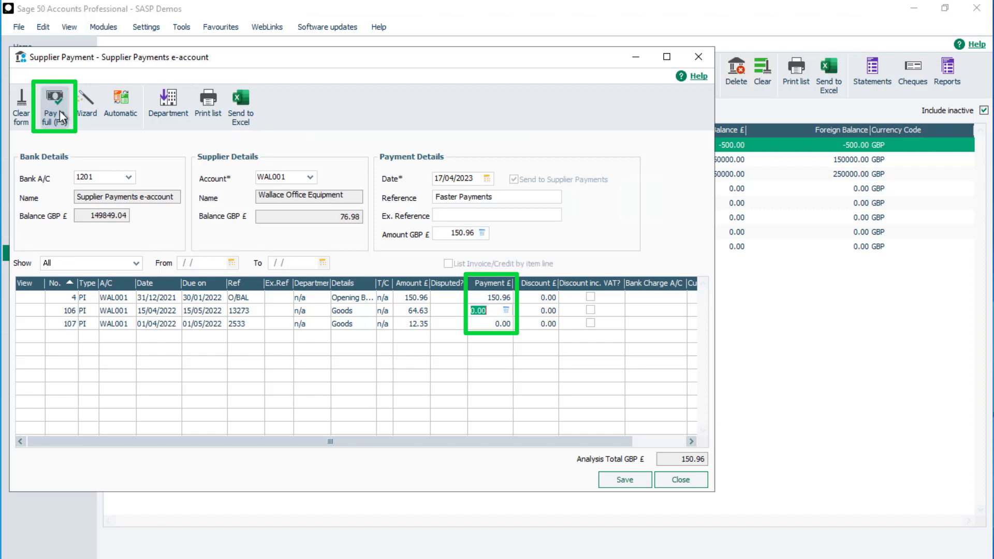
{"action": "left_click", "coordinate": [60, 110]}
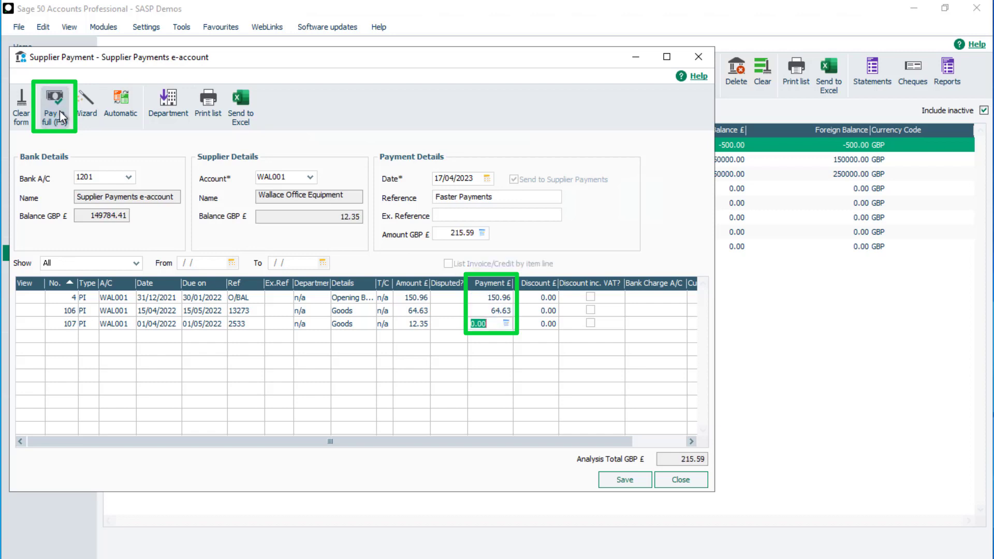
{"action": "left_click", "coordinate": [60, 111]}
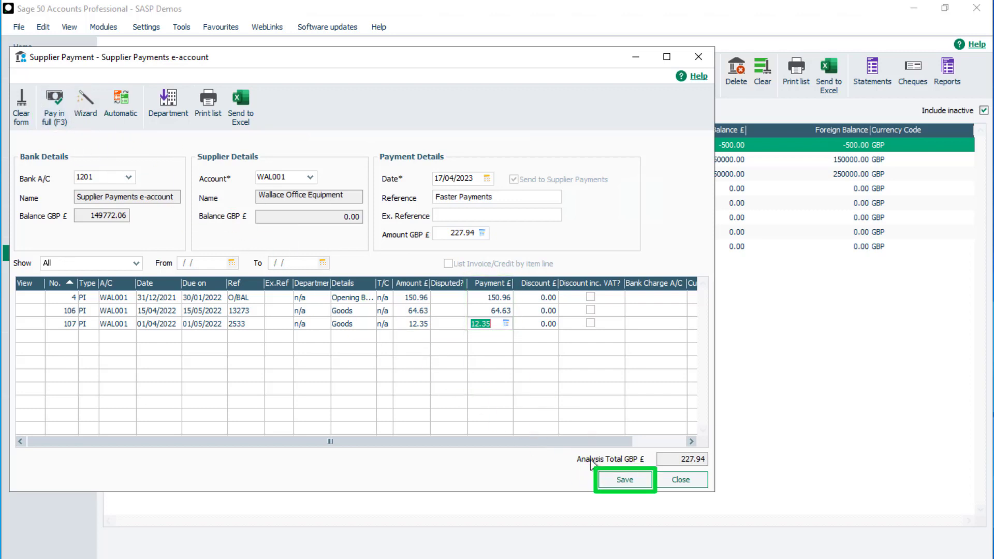
{"action": "left_click", "coordinate": [637, 481]}
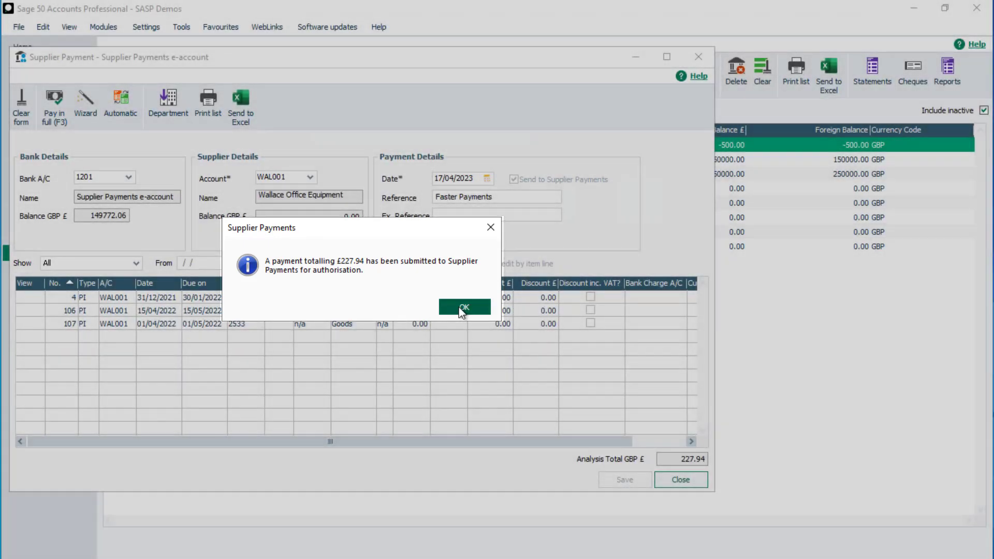
Acknowledge the £227.94 authorisation submission and close the Supplier Payment form
{"action": "left_click", "coordinate": [461, 310]}
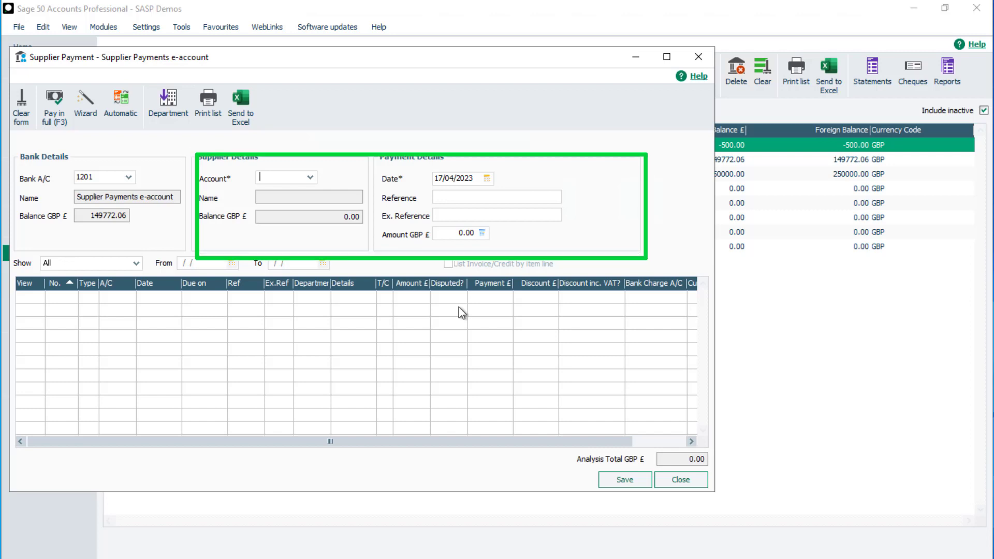
{"action": "left_click", "coordinate": [680, 479]}
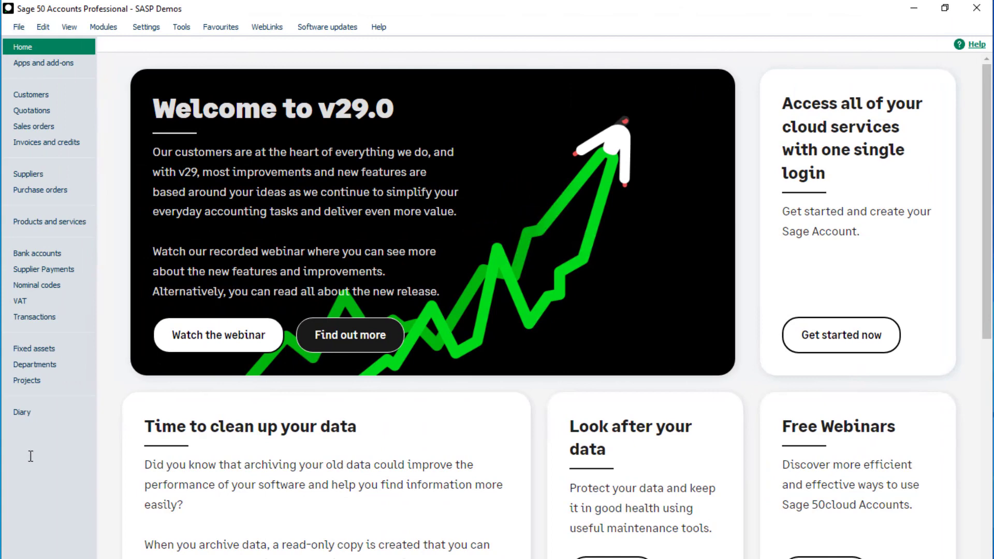
Start a batch supplier payment drawn from bank account 1201 Supplier Payments e-account
{"action": "left_click", "coordinate": [43, 251]}
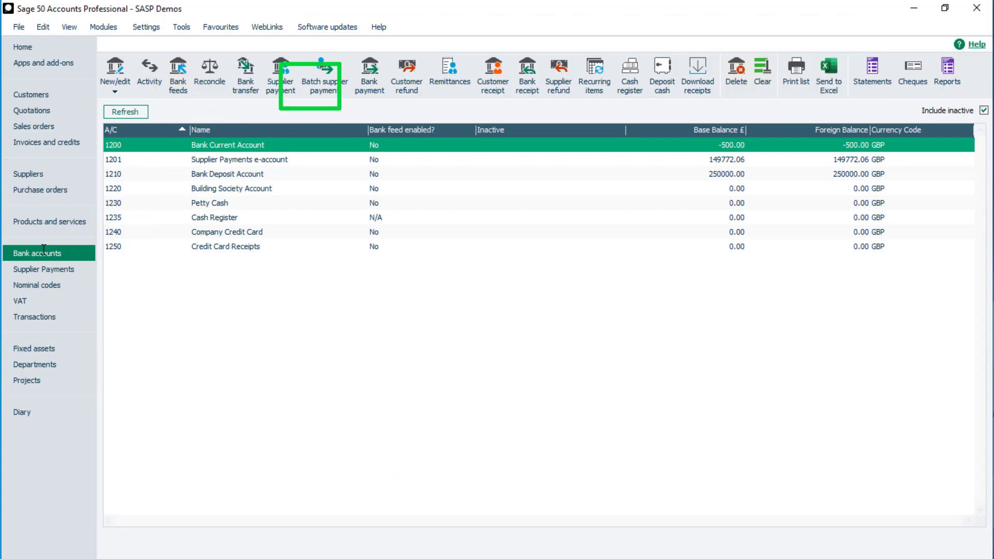
{"action": "left_click", "coordinate": [327, 83]}
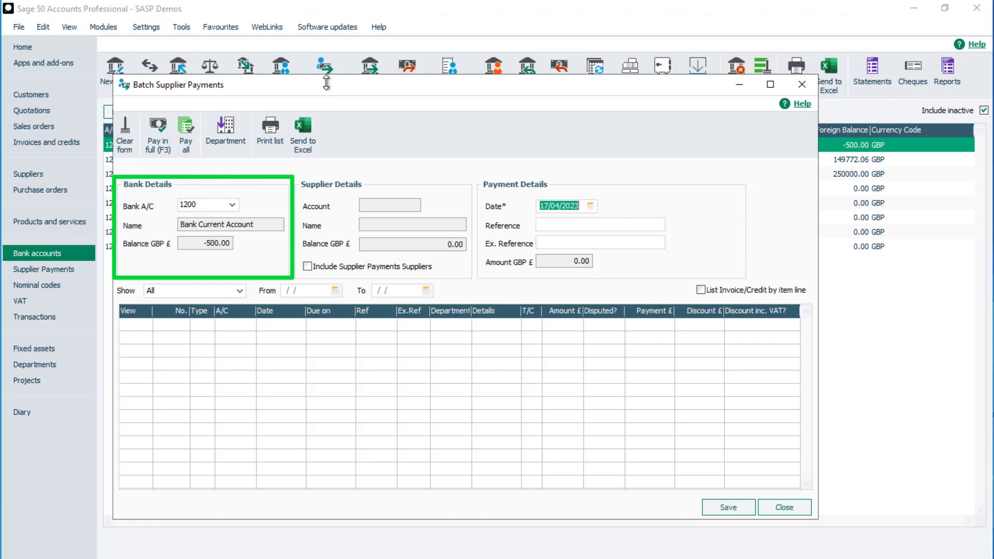
{"action": "left_click", "coordinate": [232, 205]}
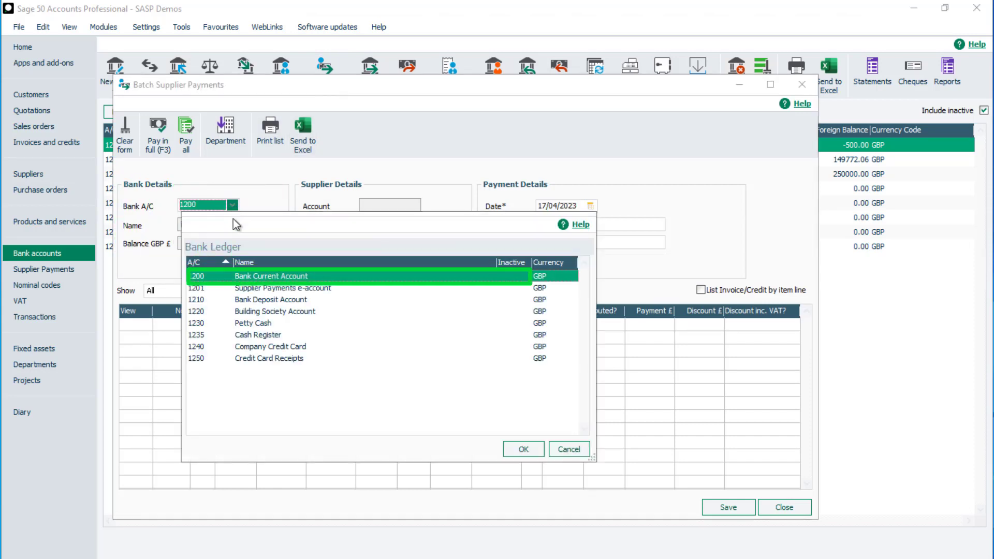
{"action": "left_click", "coordinate": [259, 289]}
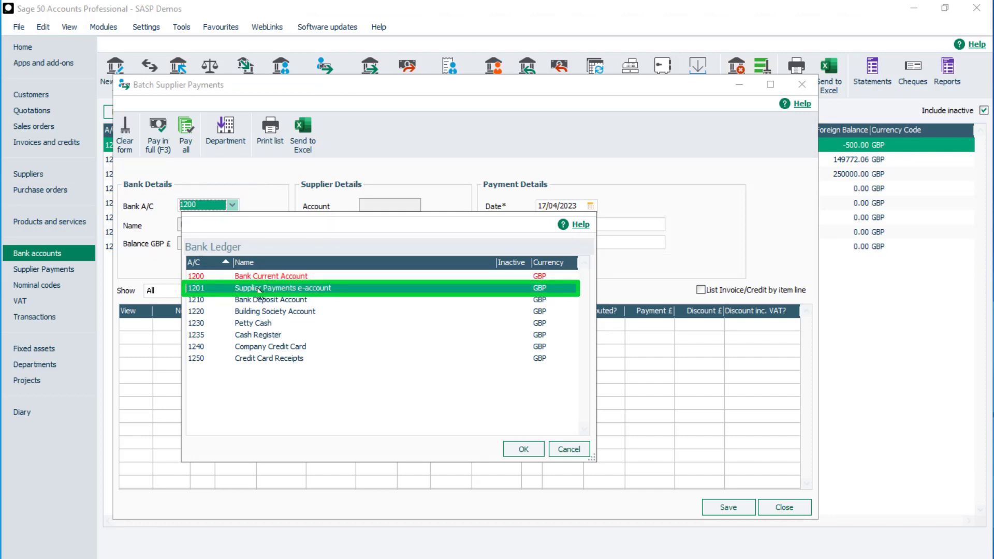
{"action": "left_click", "coordinate": [524, 449]}
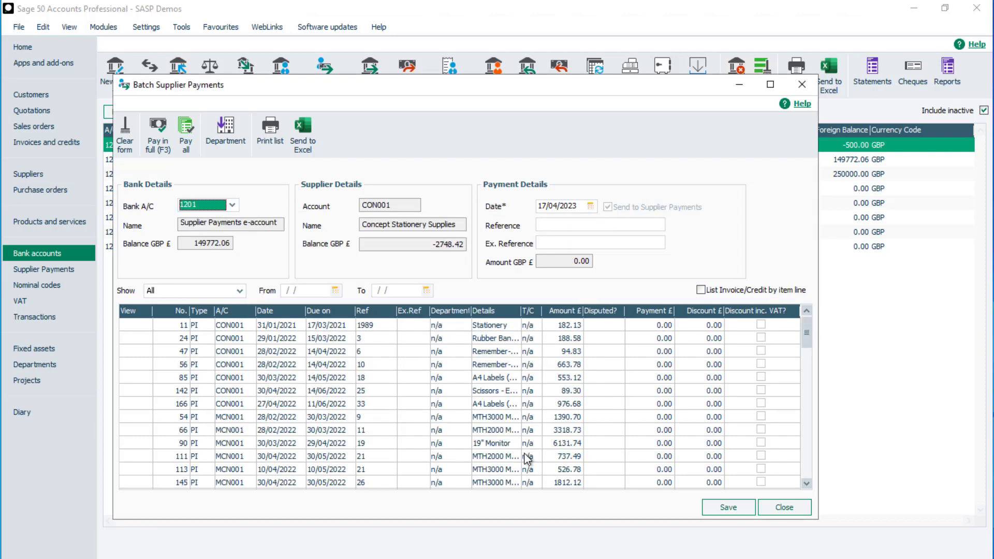
{"action": "left_click", "coordinate": [578, 224]}
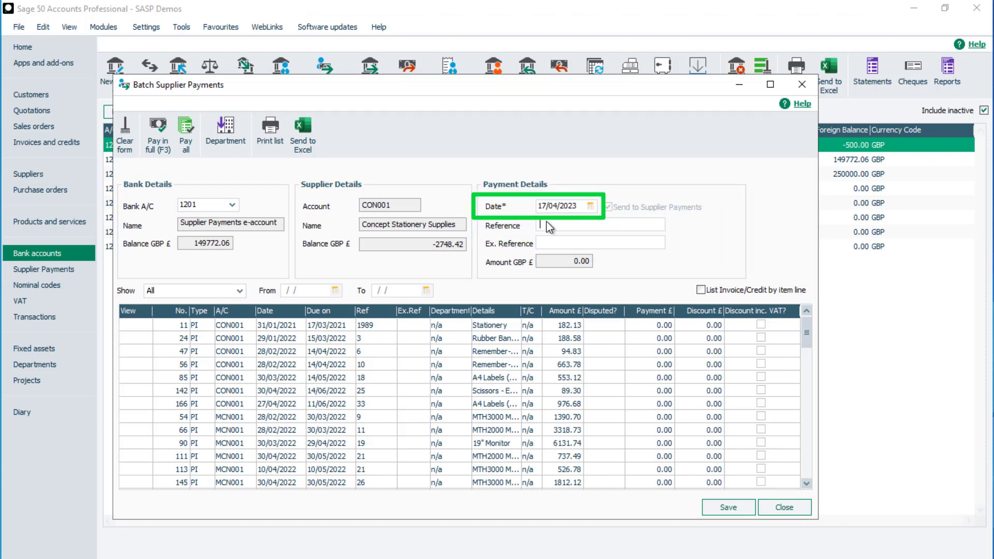
Reference the batch 'Faster Payments' and show only invoices dated 01/02/2022 to 28/02/2022
{"action": "type", "text": "Faster "}
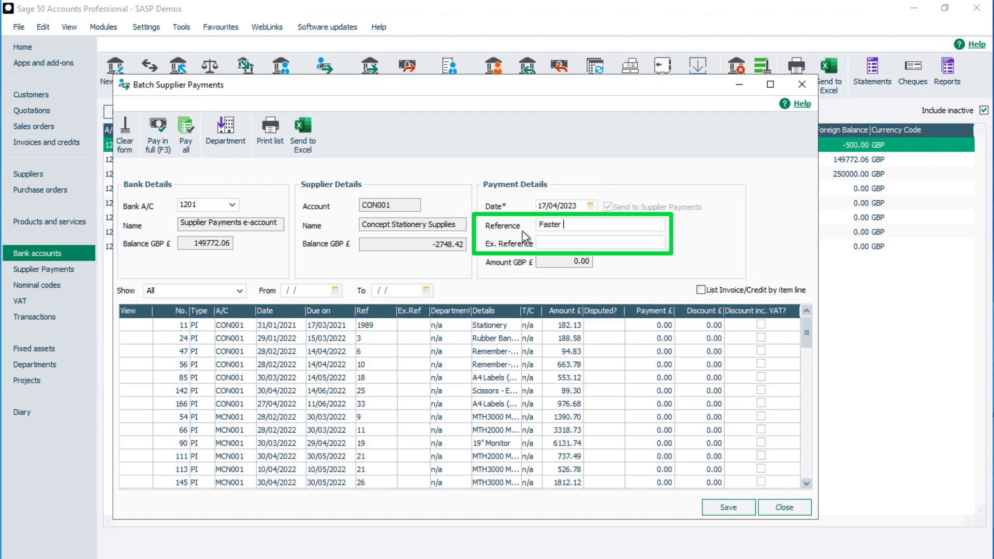
{"action": "type", "text": "Payments"}
{"action": "left_click", "coordinate": [239, 292]}
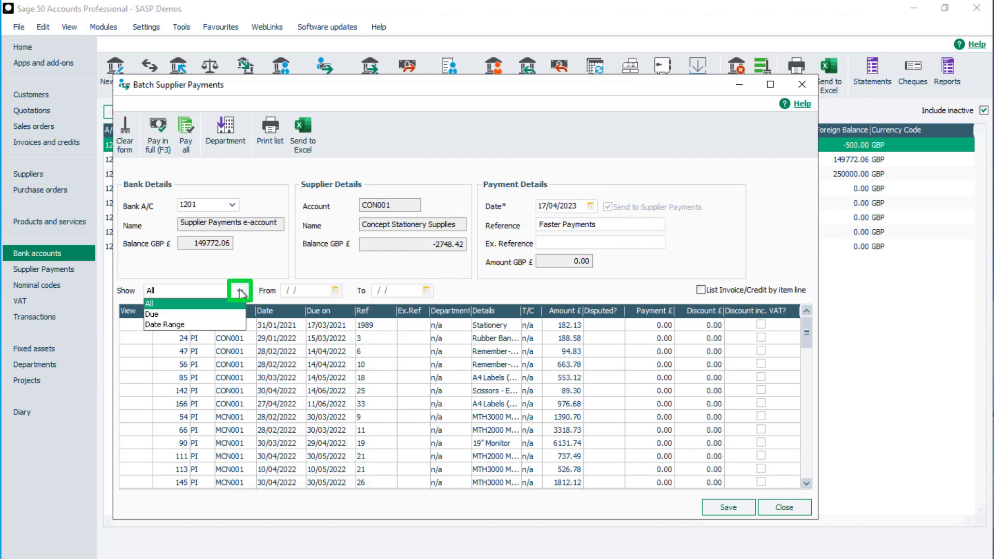
{"action": "left_click", "coordinate": [220, 325]}
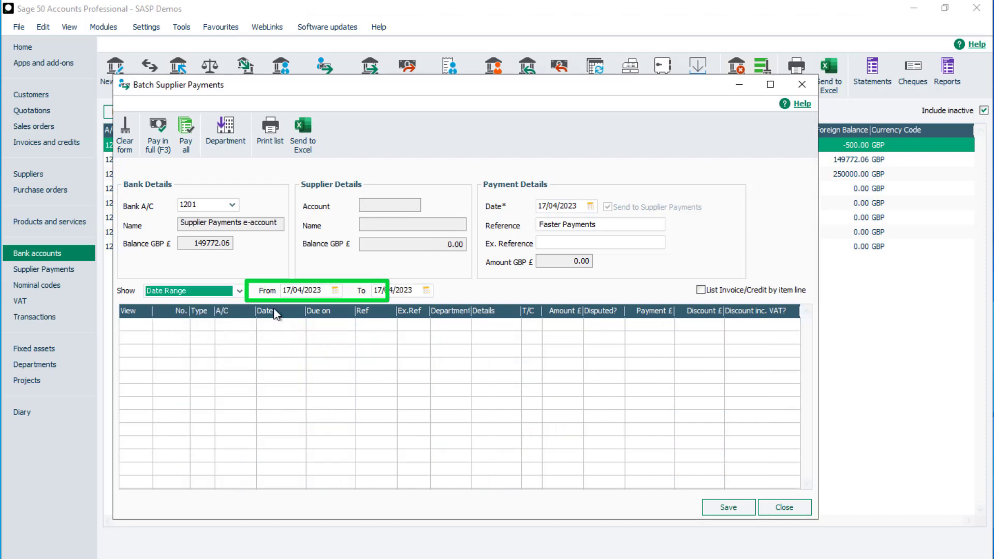
{"action": "type", "text": "01/02/2022"}
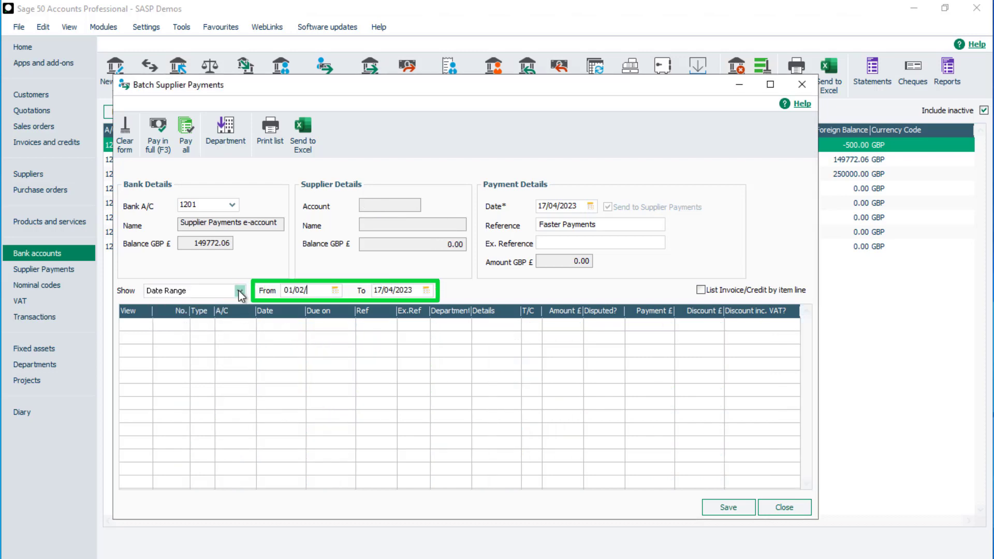
{"action": "key", "text": "Tab"}
{"action": "type", "text": "28/02/22"}
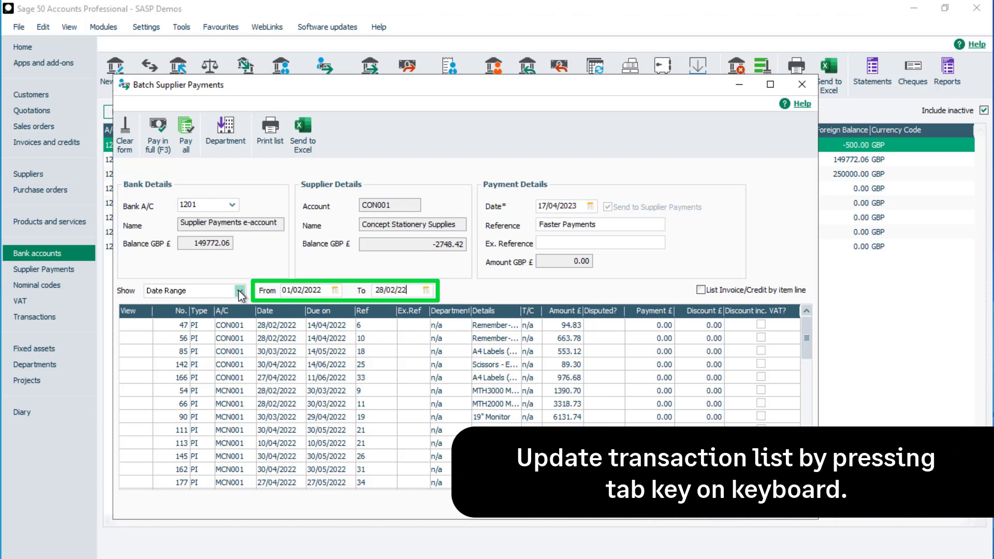
{"action": "key", "text": "Tab"}
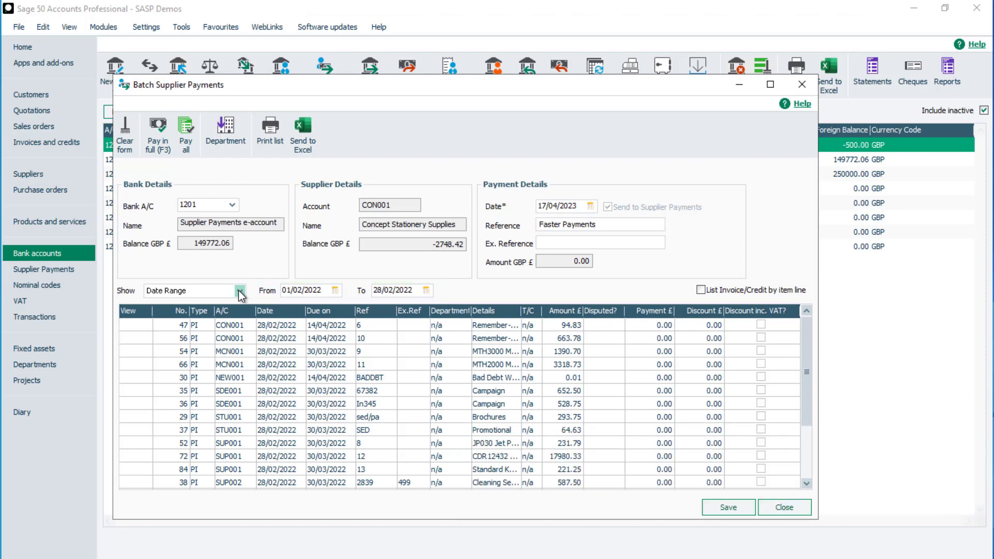
{"action": "left_click", "coordinate": [641, 326]}
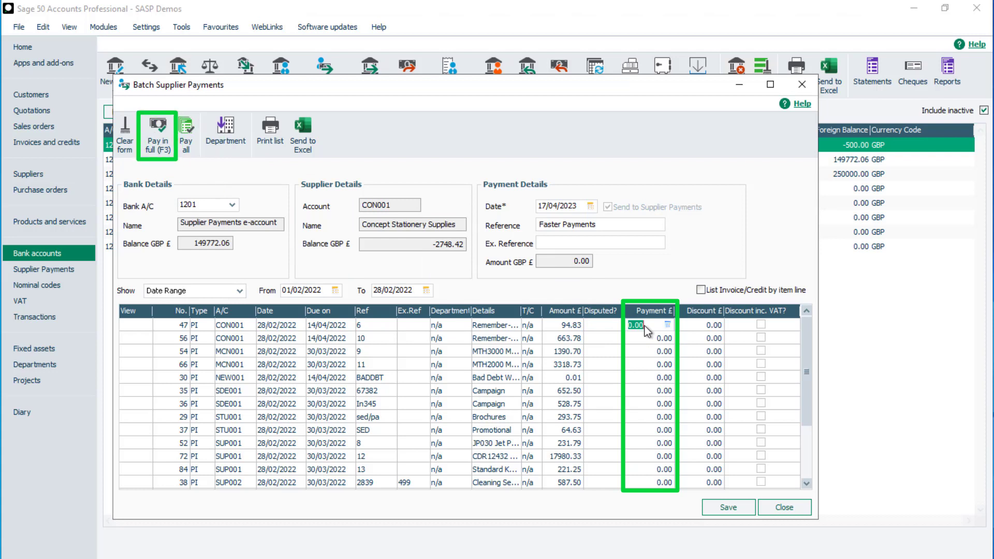
Pay the 94.83, 663.78, 1390.70 and 3318.73 invoices in full and save the batch
{"action": "left_click", "coordinate": [151, 130]}
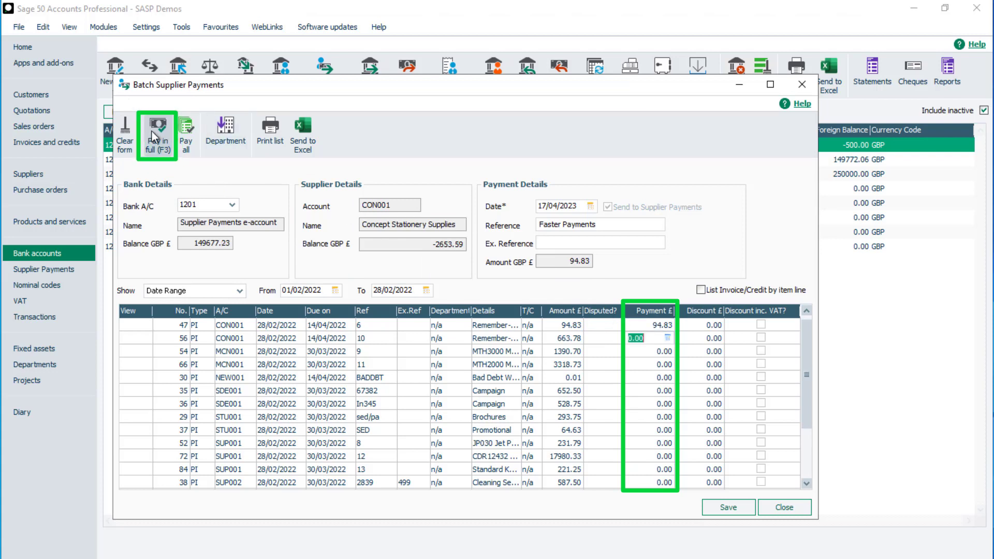
{"action": "left_click", "coordinate": [151, 129]}
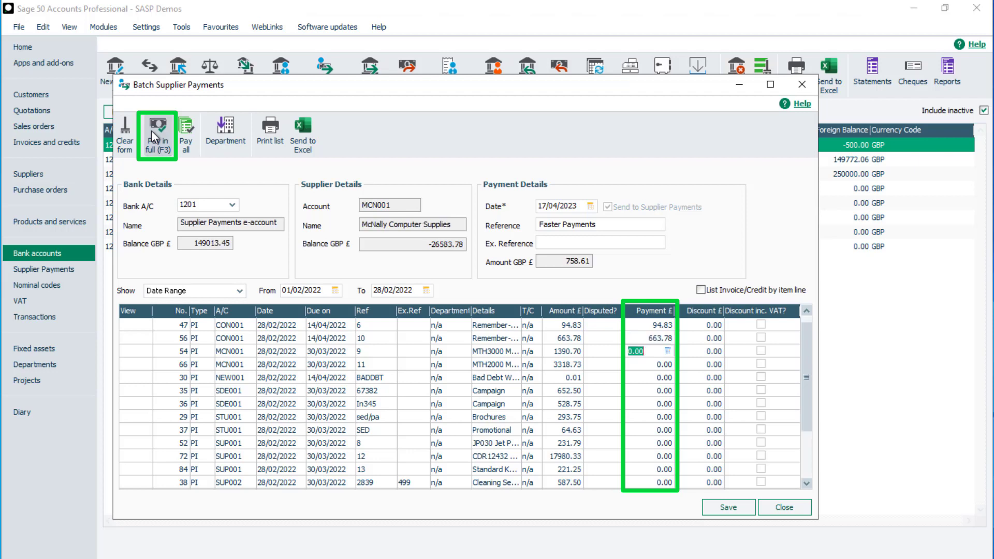
{"action": "left_click", "coordinate": [151, 129]}
{"action": "left_click", "coordinate": [151, 129]}
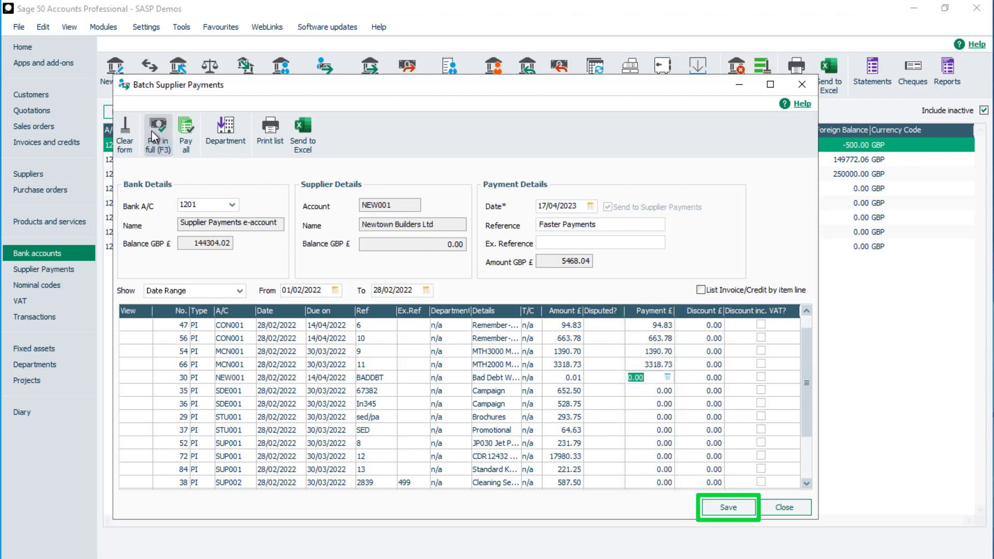
{"action": "left_click", "coordinate": [728, 507]}
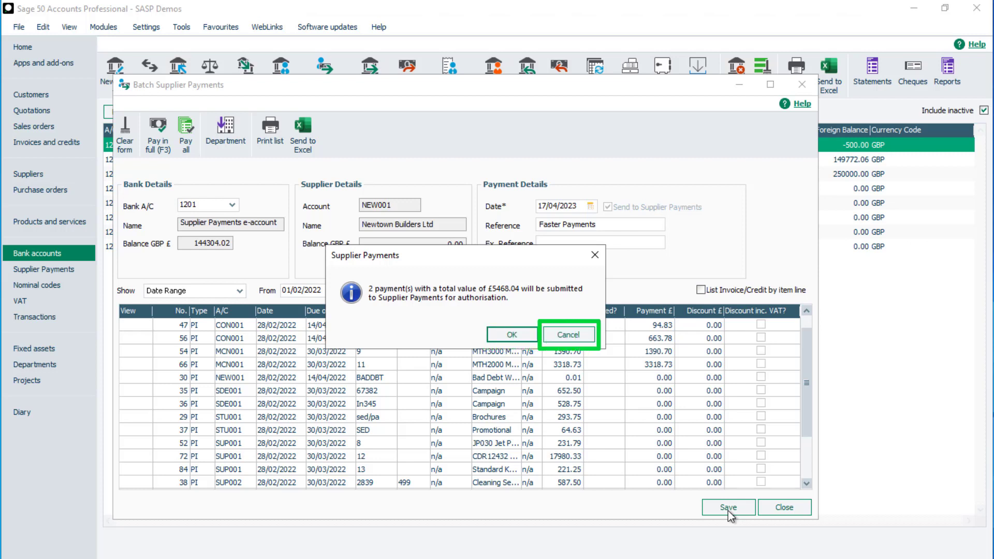
Submit the two payments totalling £5468.04 for authorisation and close Batch Supplier Payments
{"action": "left_click", "coordinate": [512, 335]}
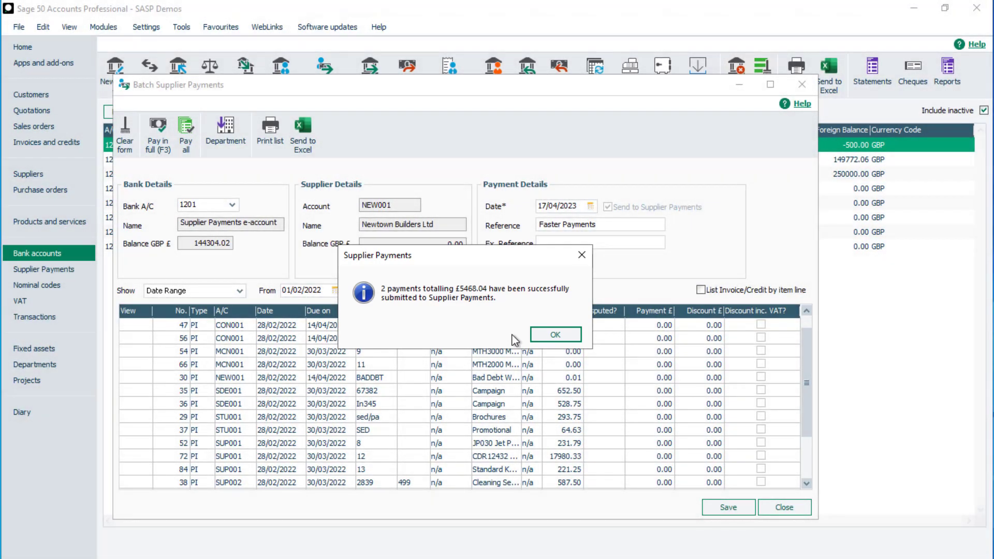
{"action": "left_click", "coordinate": [560, 334]}
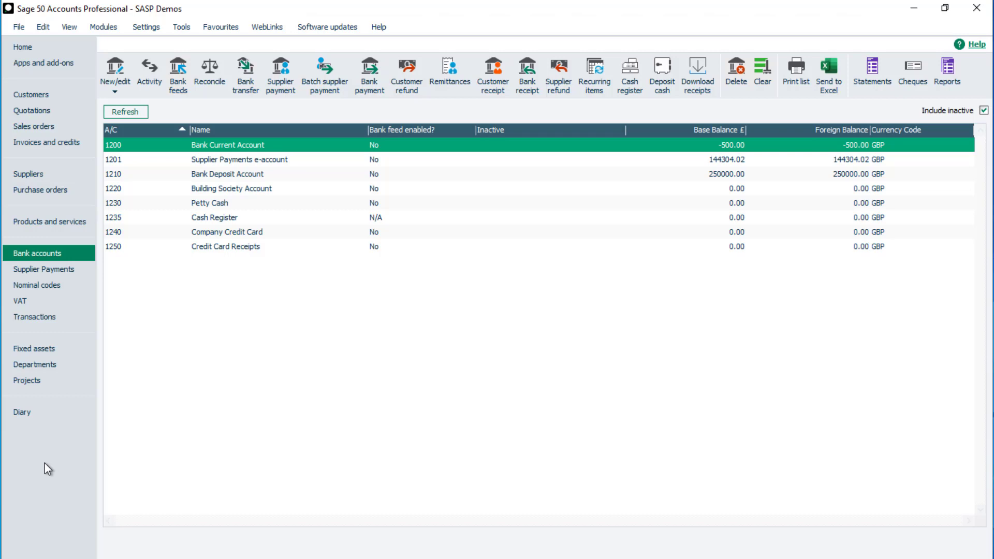
{"action": "left_click", "coordinate": [62, 271]}
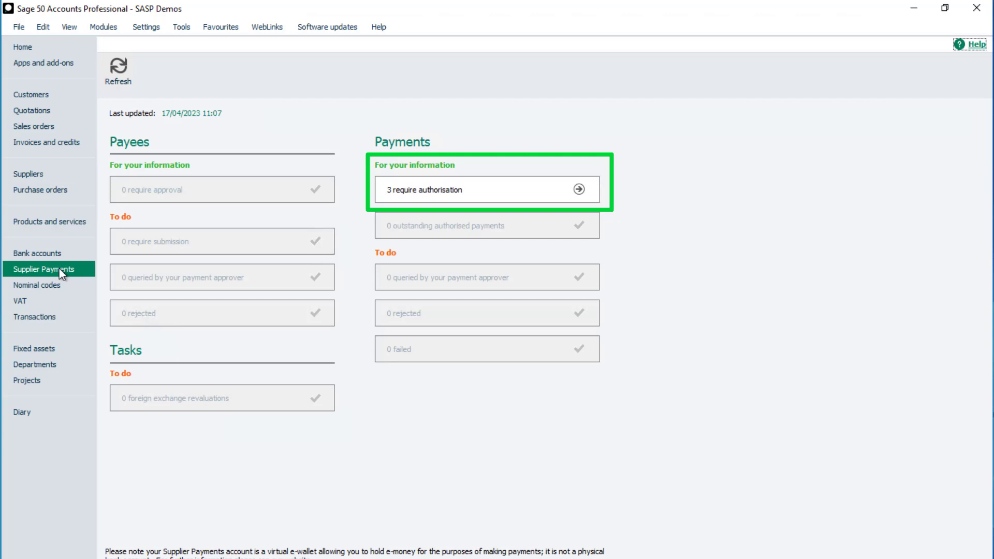
View the three payments requiring authorisation, then close the list
{"action": "left_click", "coordinate": [579, 190]}
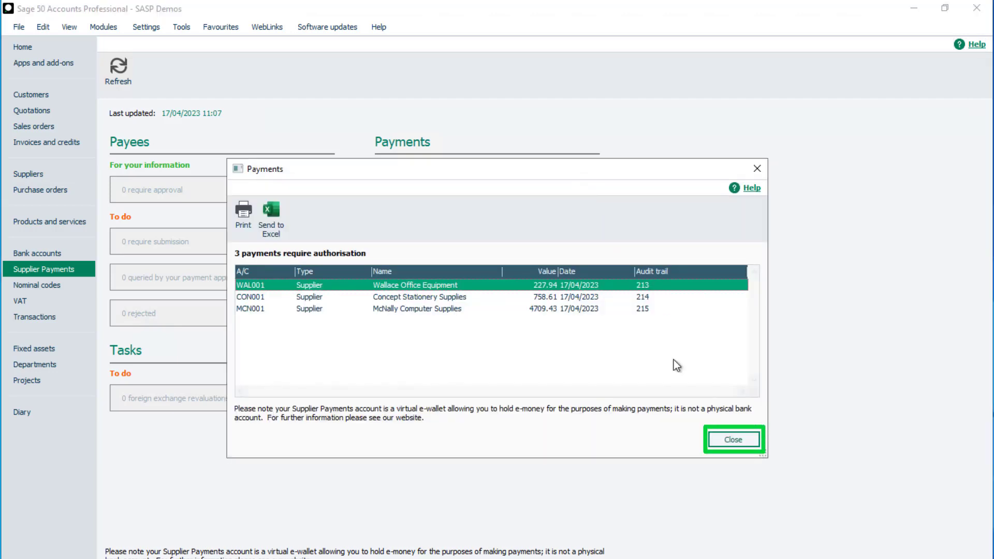
{"action": "left_click", "coordinate": [734, 440]}
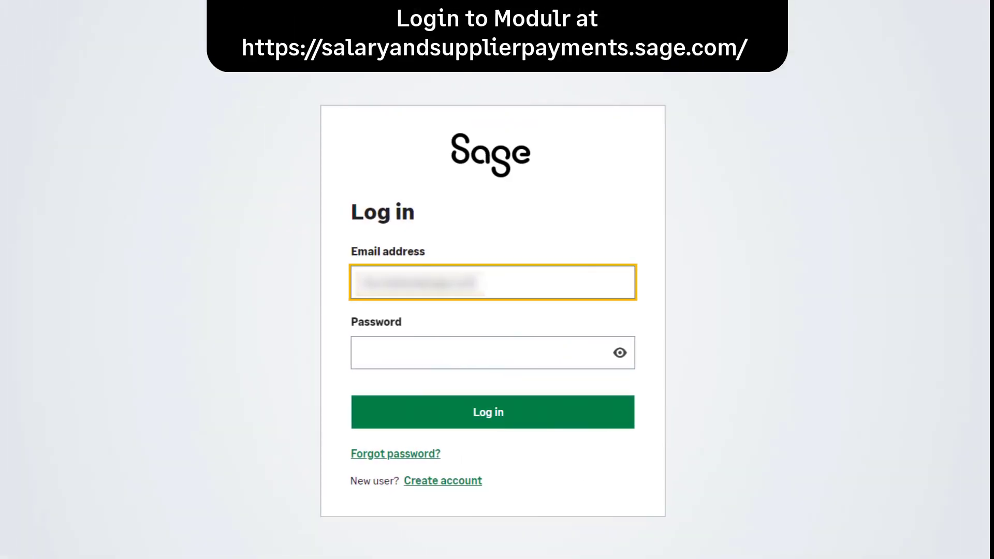
Log in to the Modulr payments portal with the account password and open Approvals
{"action": "left_click", "coordinate": [377, 358]}
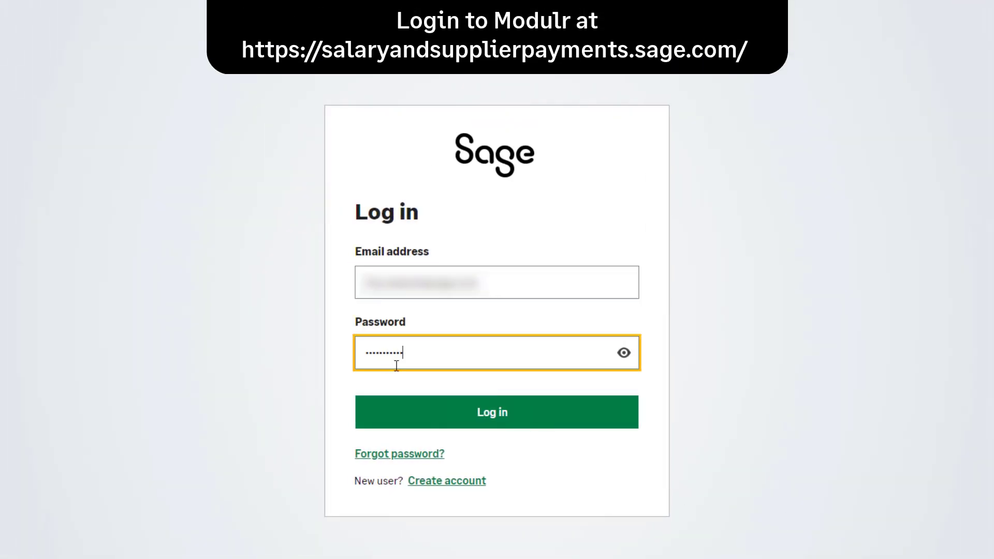
{"action": "left_click", "coordinate": [490, 414]}
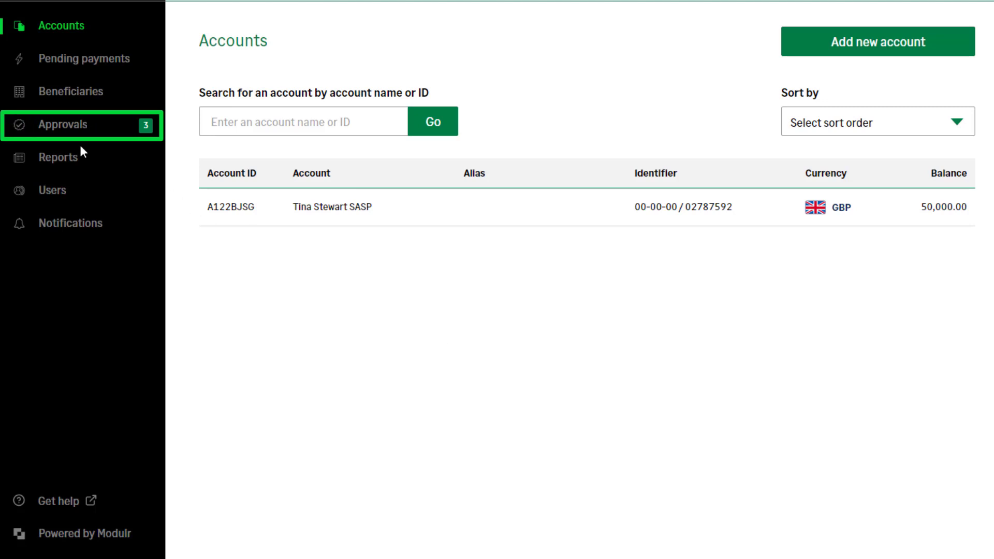
{"action": "left_click", "coordinate": [60, 125]}
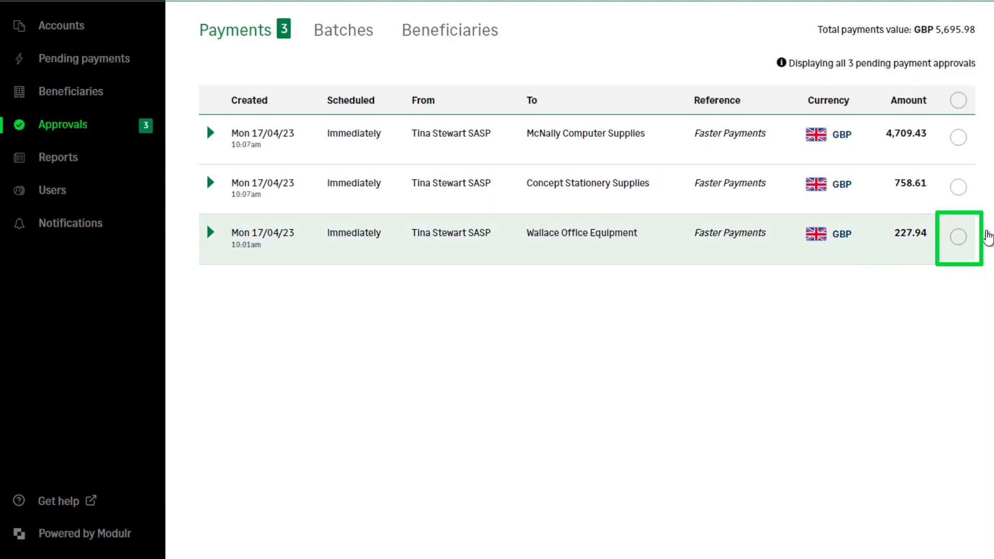
Select Wallace Office Equipment's 227.94 payment and approve it, confirming the approval
{"action": "left_click", "coordinate": [957, 242]}
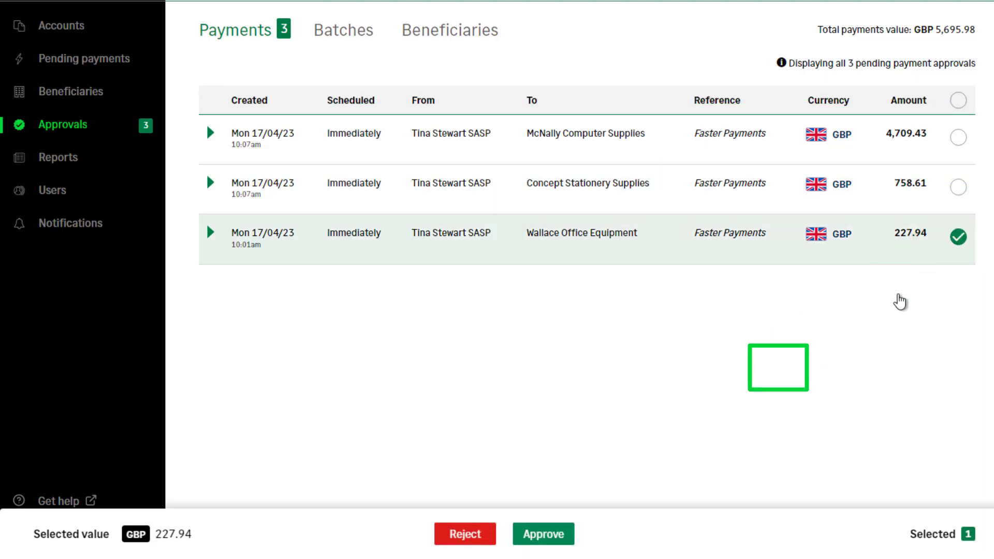
{"action": "left_click", "coordinate": [532, 541]}
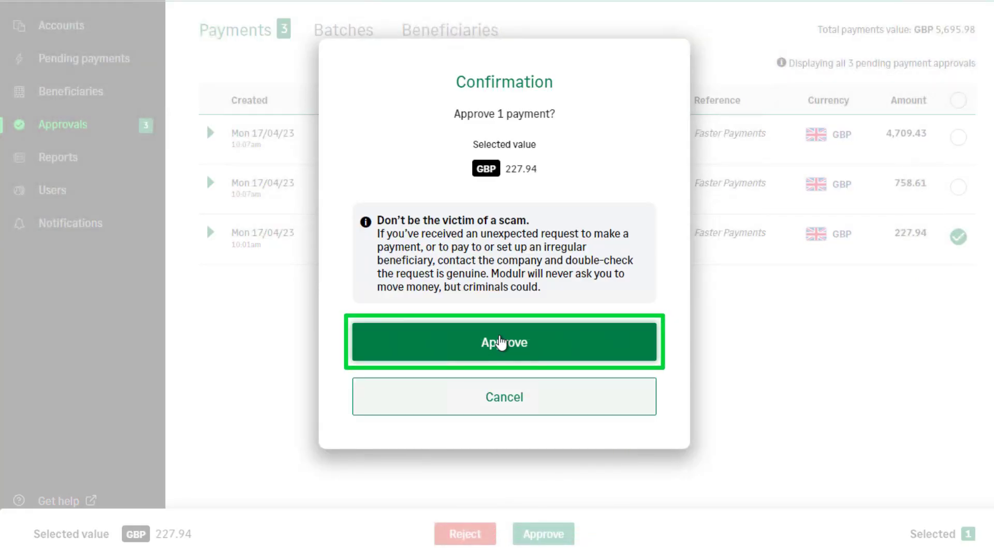
{"action": "left_click", "coordinate": [500, 343]}
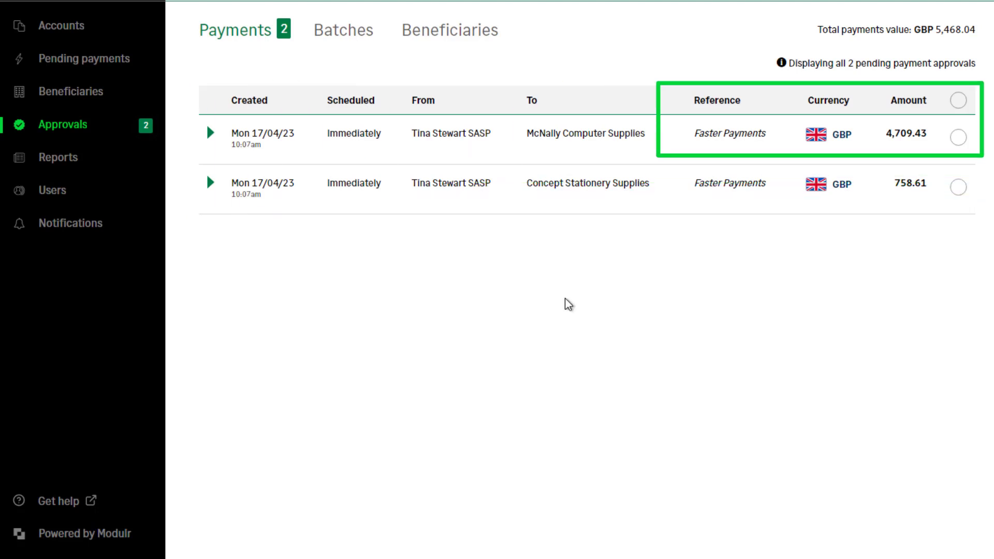
Select both remaining pending payments and approve them, confirming the GBP 5,468.04 total
{"action": "left_click", "coordinate": [963, 103]}
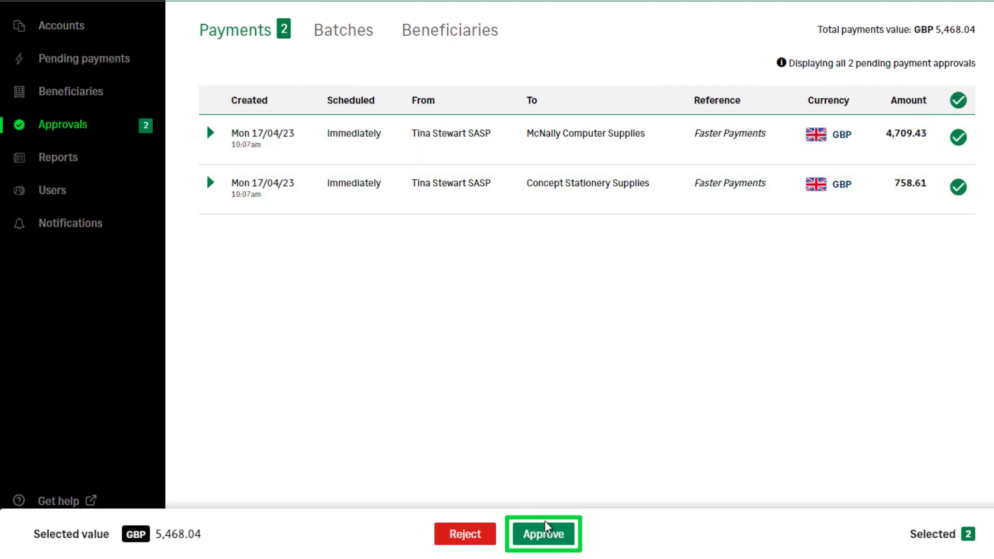
{"action": "left_click", "coordinate": [542, 535]}
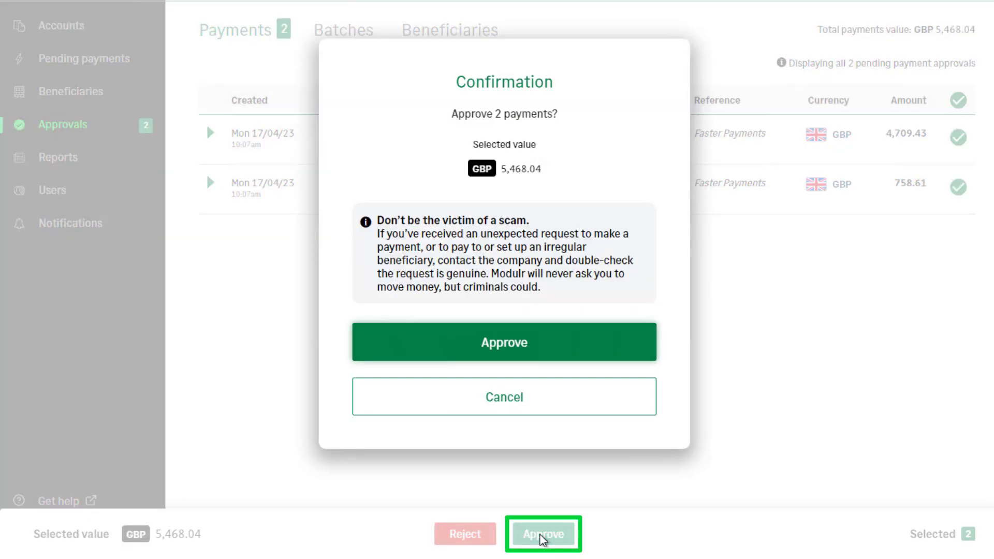
{"action": "left_click", "coordinate": [516, 347]}
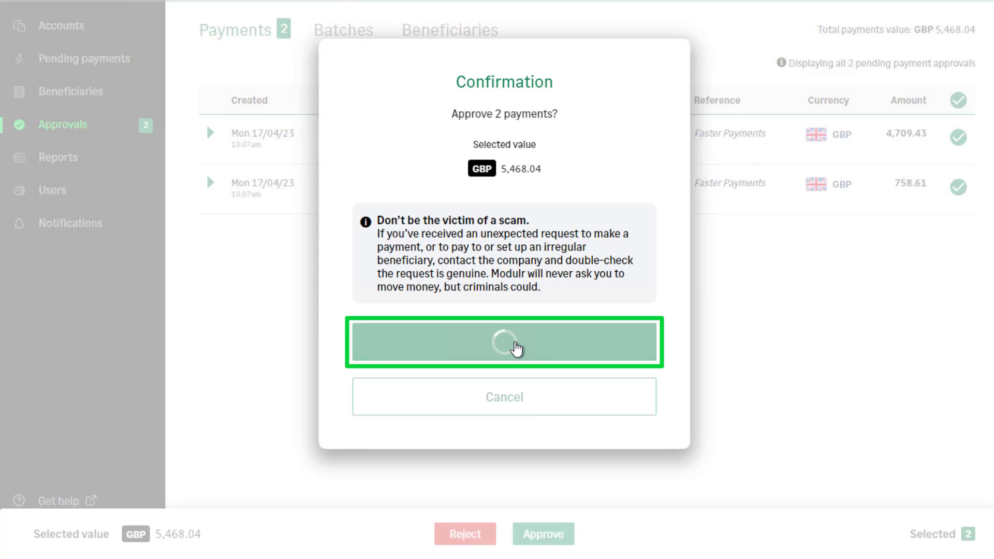